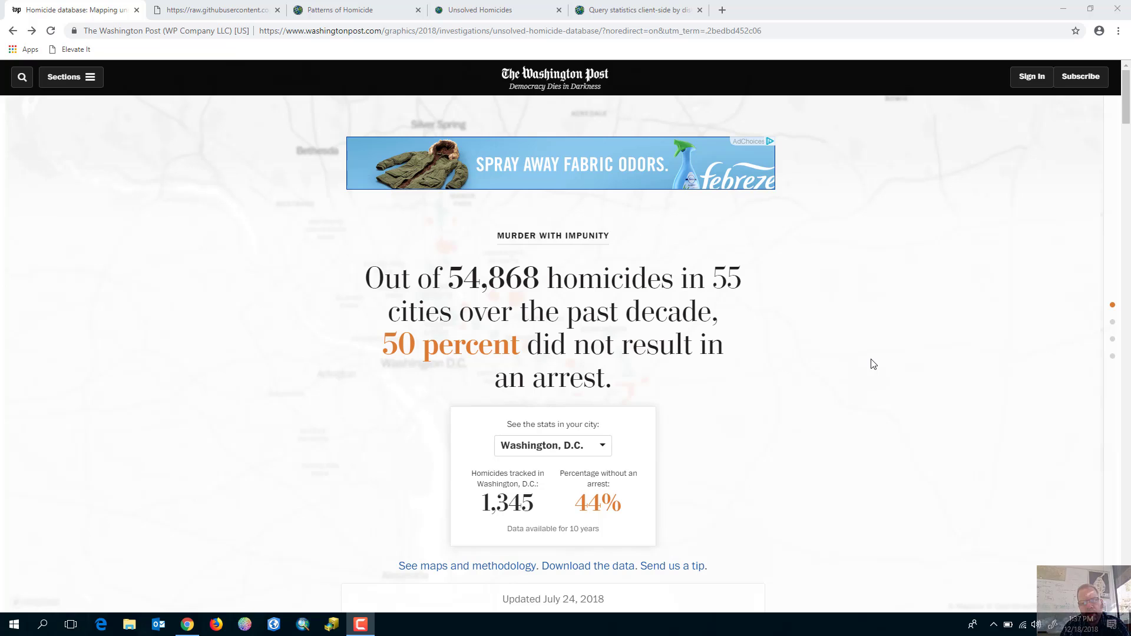
Look through the Washington Post homicide database page down to the Washington, D.C. map and charts, and return to its beginning
scroll(837, 404, down, 1)
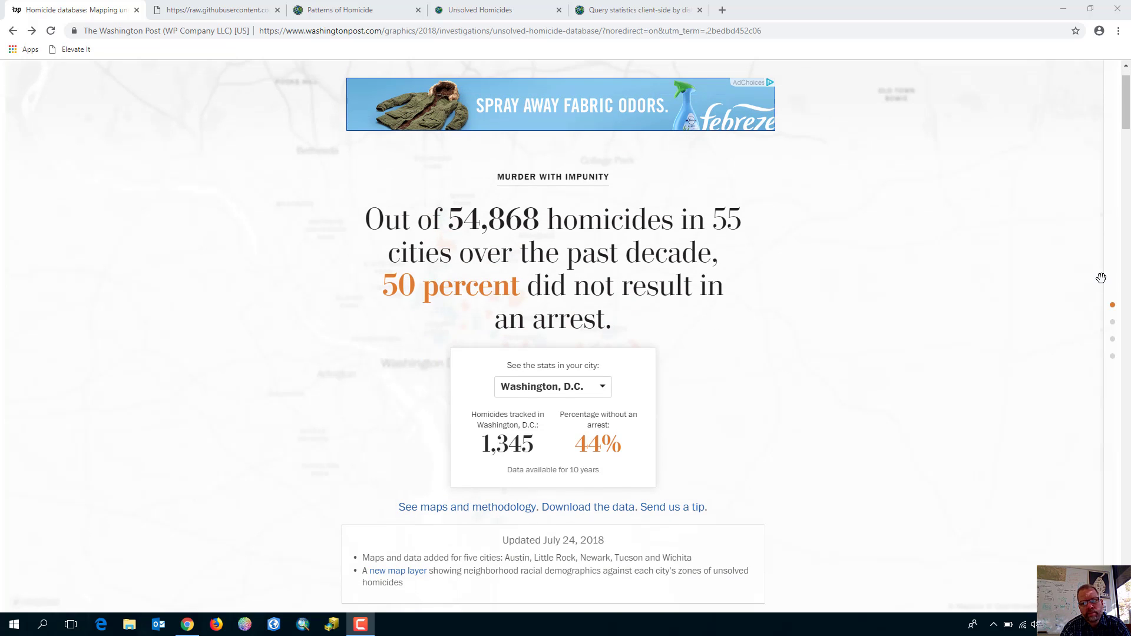
click(1128, 252)
drag(1126, 170, 1105, 417)
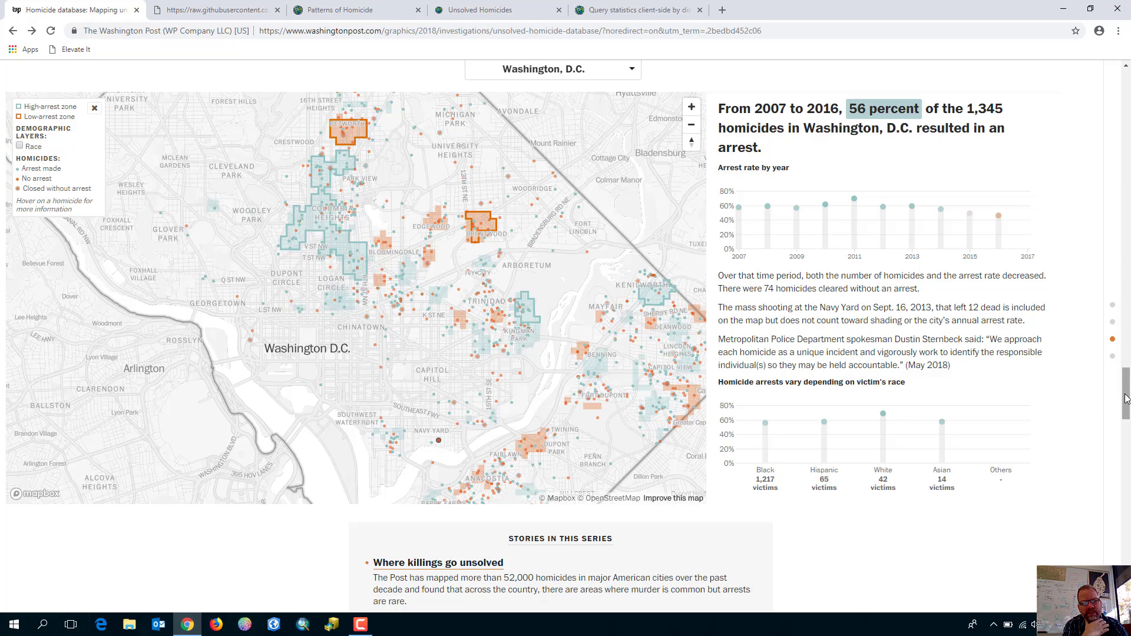
scroll(1125, 399, up, 1)
drag(1125, 393, 1125, 97)
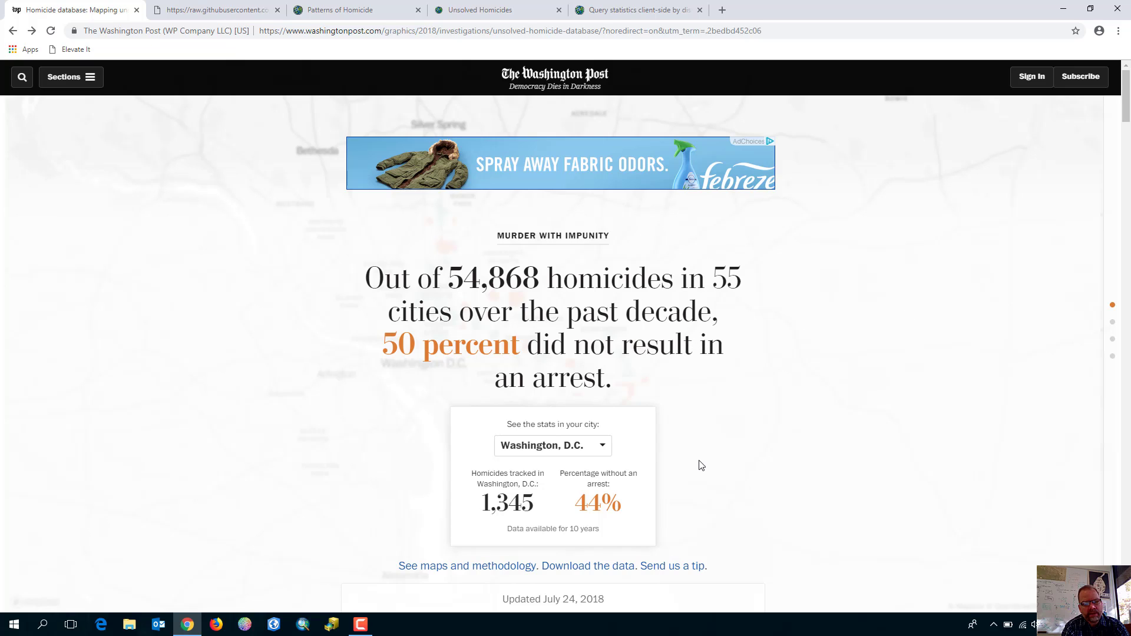
Open the article's data download repository, and examine the victim and disposition fields of the first record in the raw homicide-data.csv
click(586, 567)
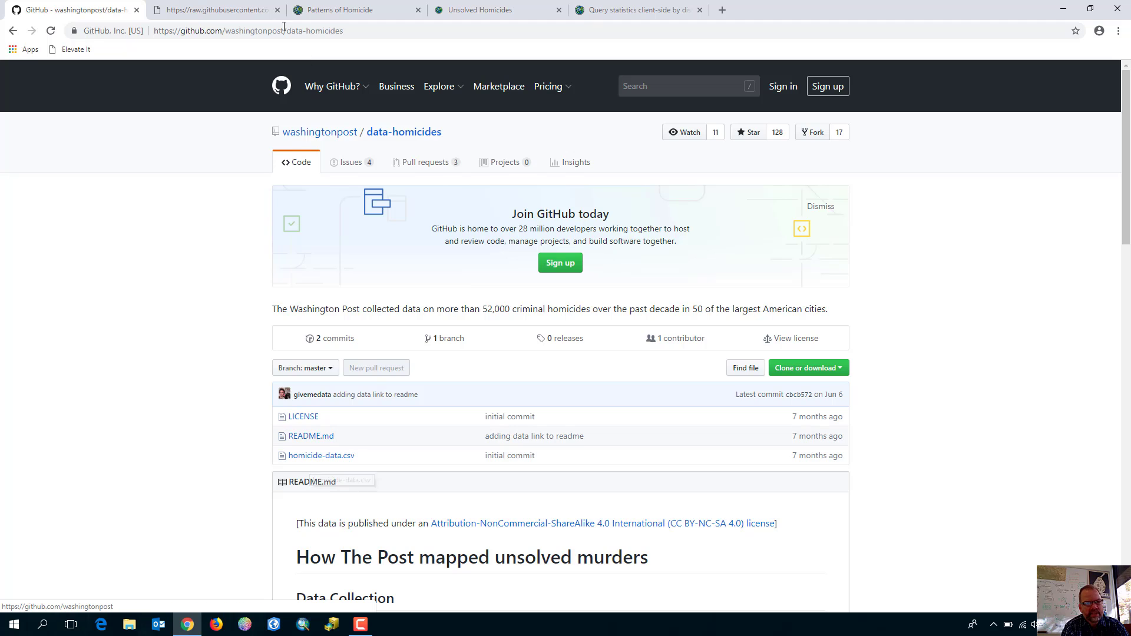
click(238, 6)
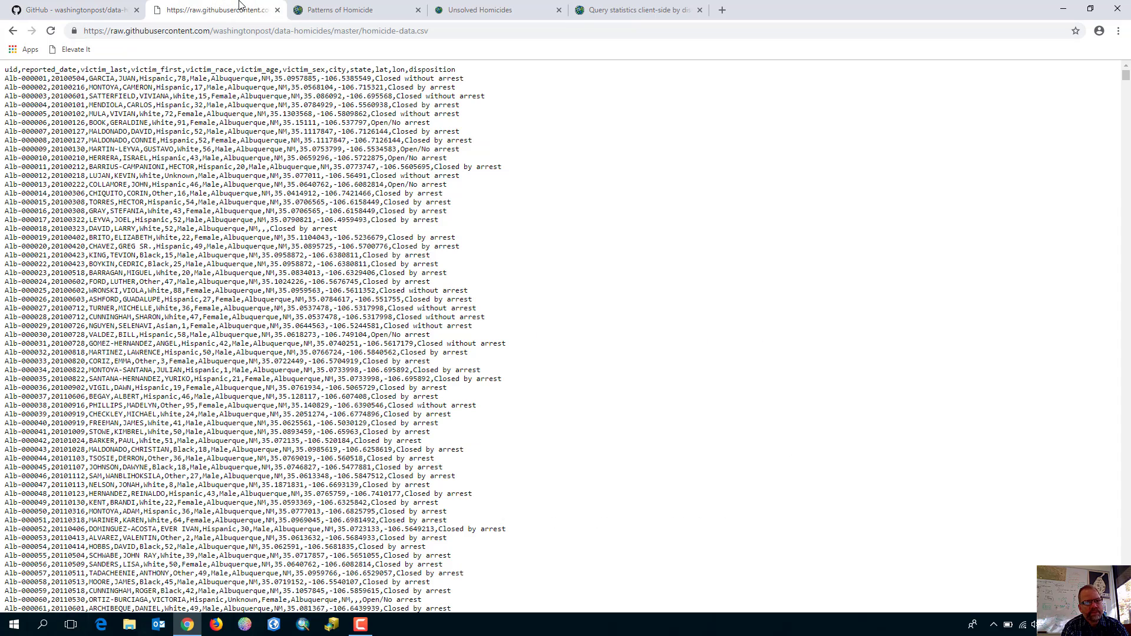
drag(120, 78, 197, 78)
click(207, 79)
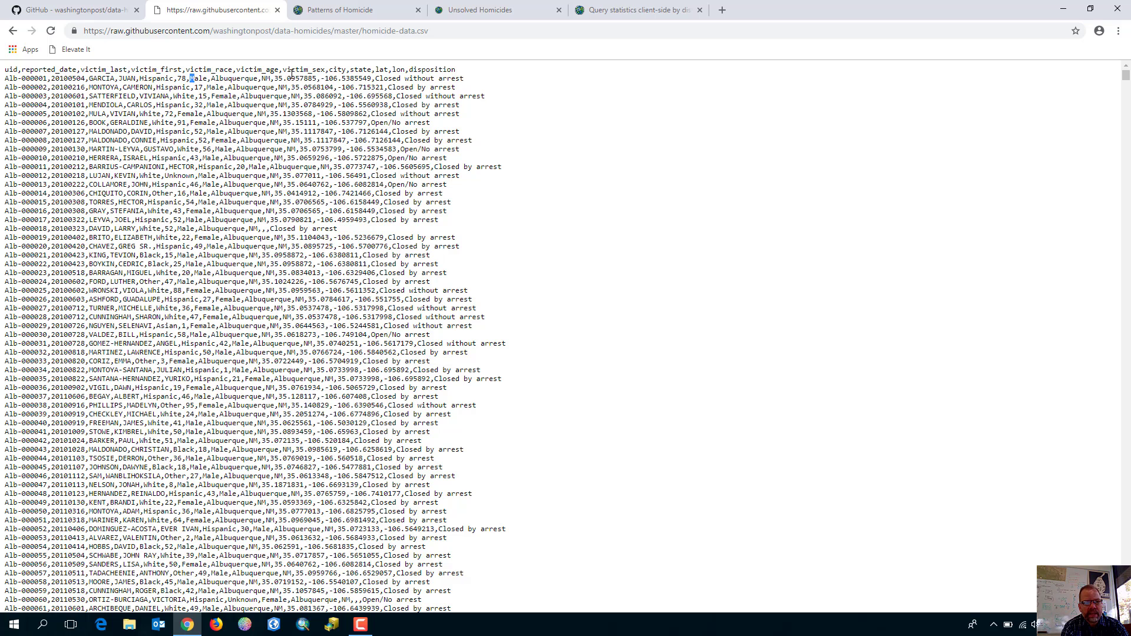
drag(282, 78, 464, 78)
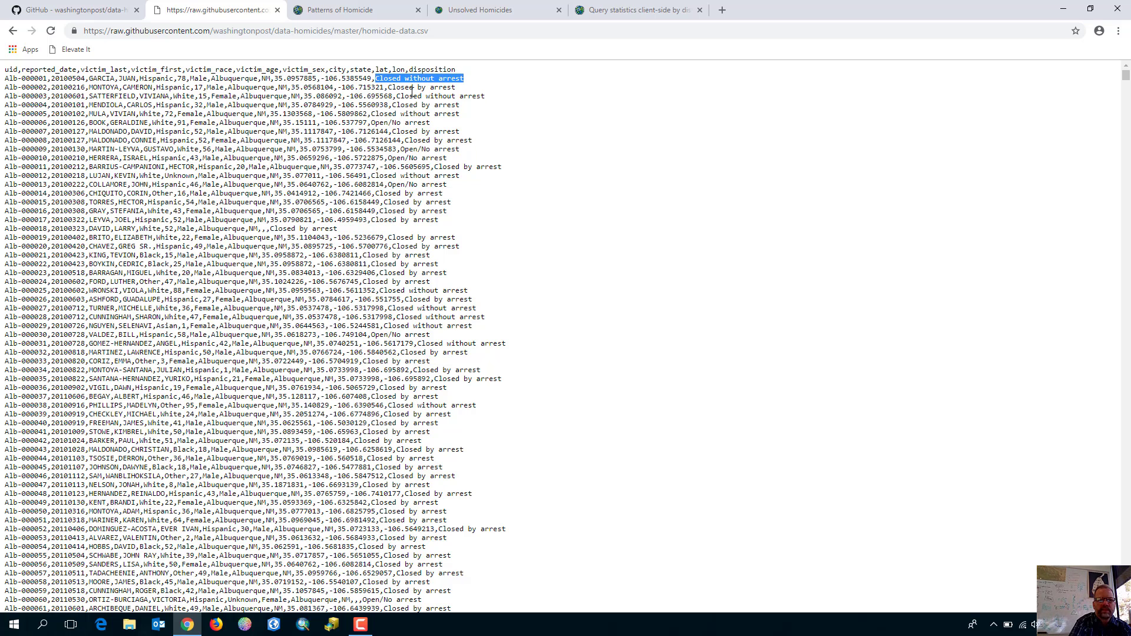
In the Patterns of Homicide web map, examine the St. Louis disposition clusters and read the pop-ups of one orange and one blue cluster
click(392, 12)
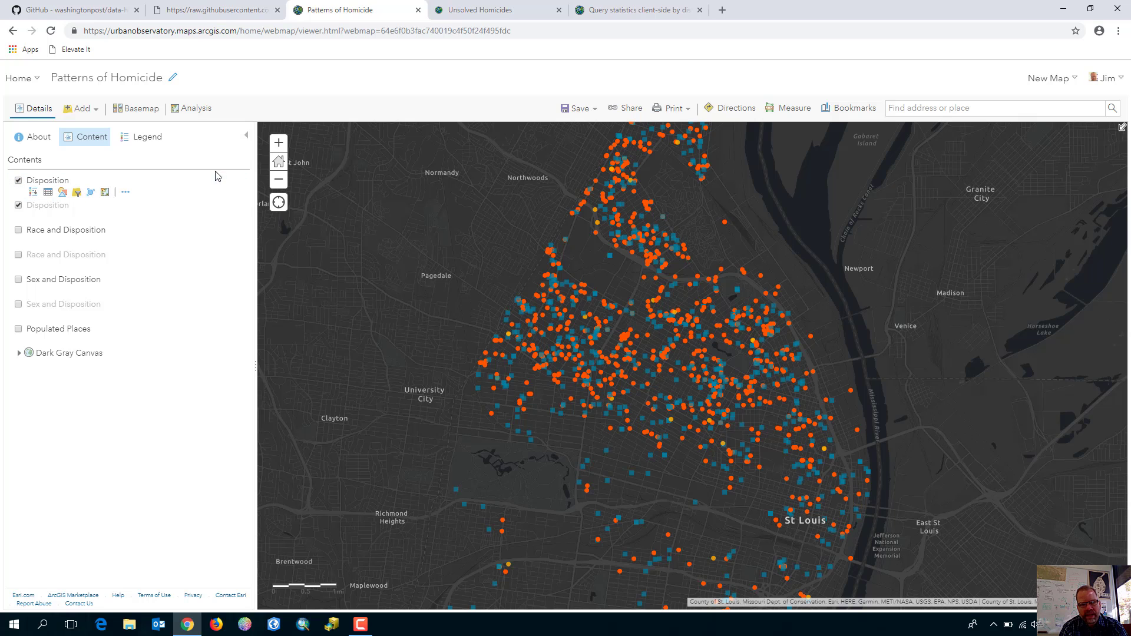
click(279, 181)
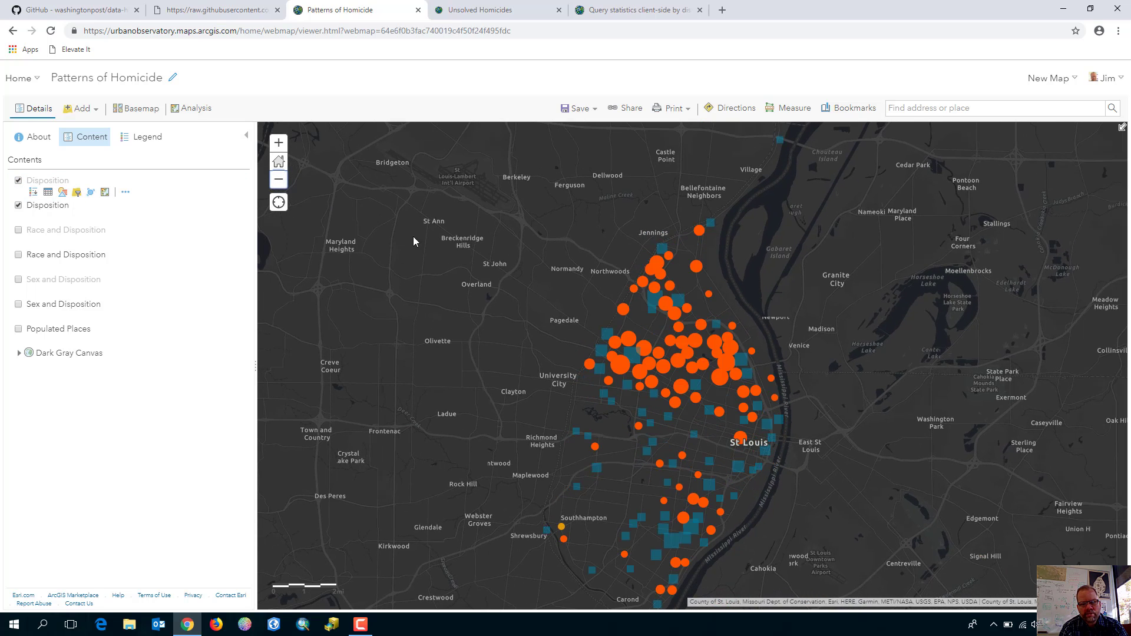
drag(465, 314, 454, 278)
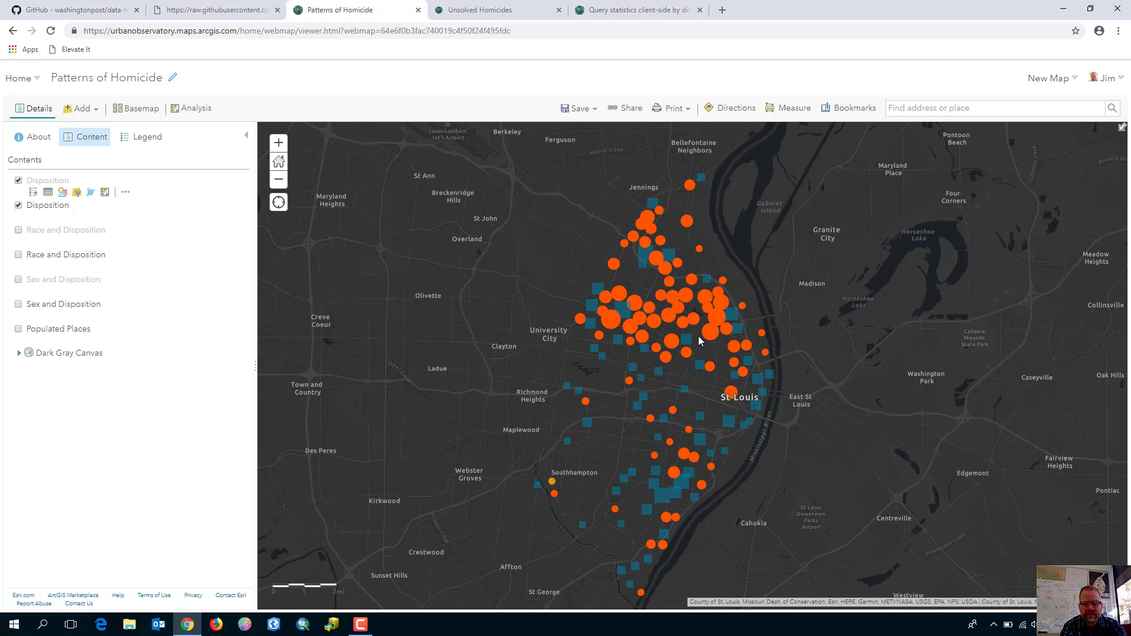
click(691, 280)
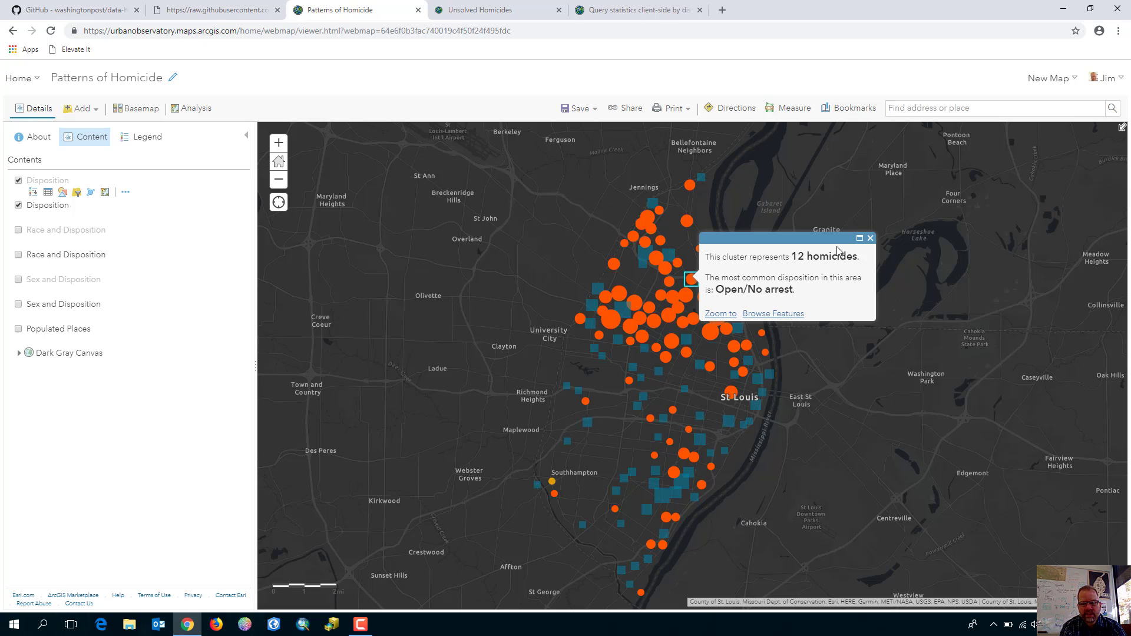
click(871, 238)
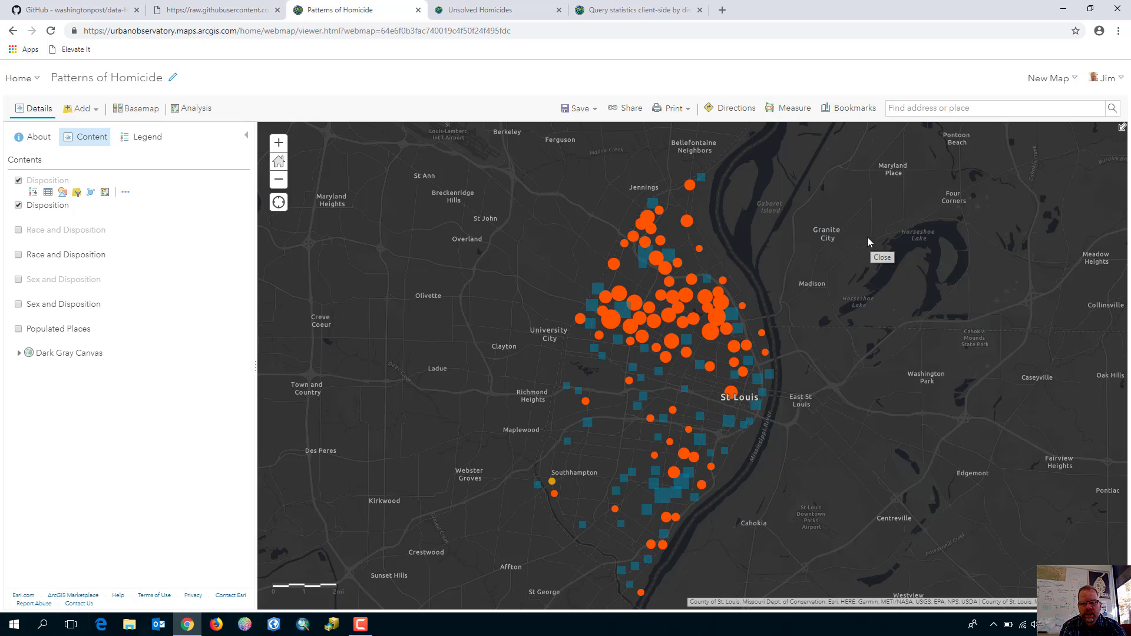
drag(730, 429, 734, 428)
click(731, 424)
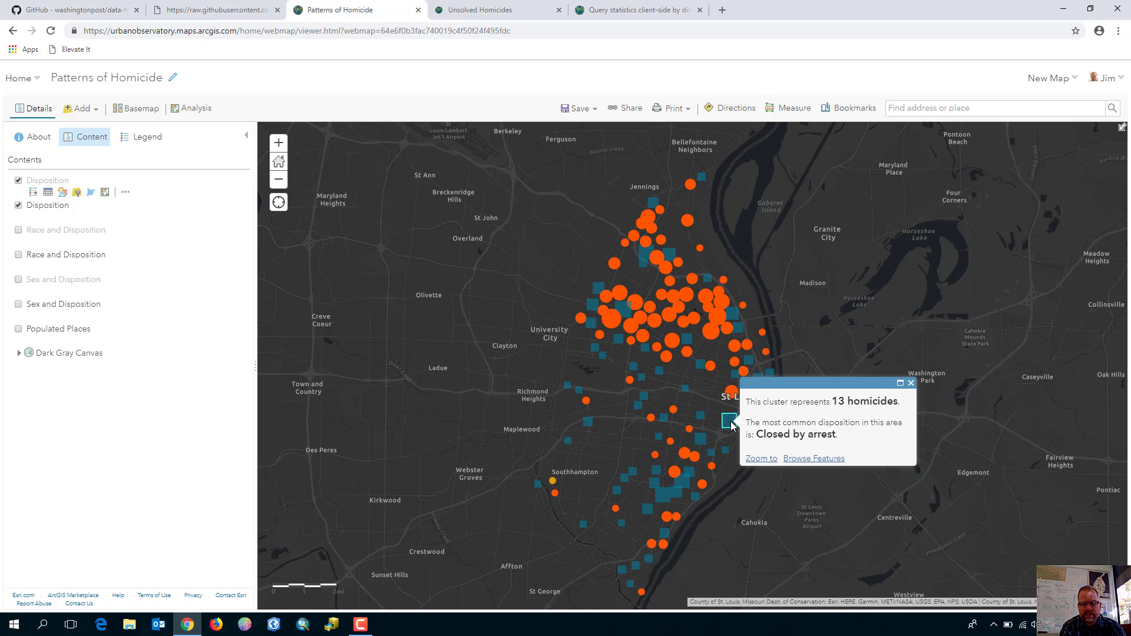
click(911, 383)
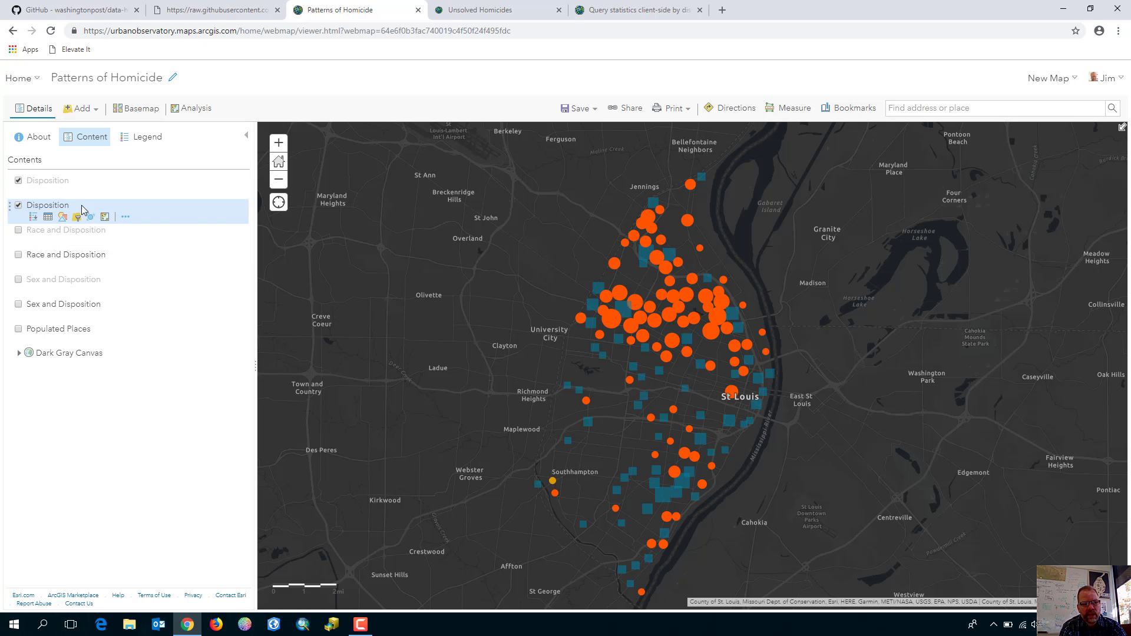
Show the Race and Disposition layer with its legend instead of both Disposition layers, and inspect the large red cluster near University City
click(18, 205)
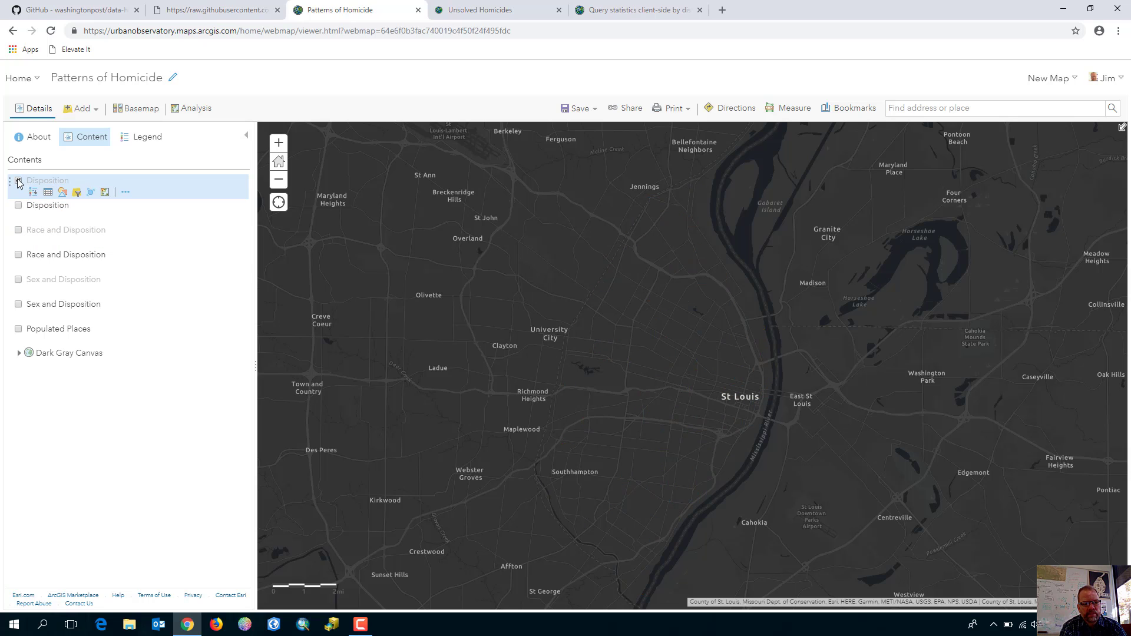
click(18, 181)
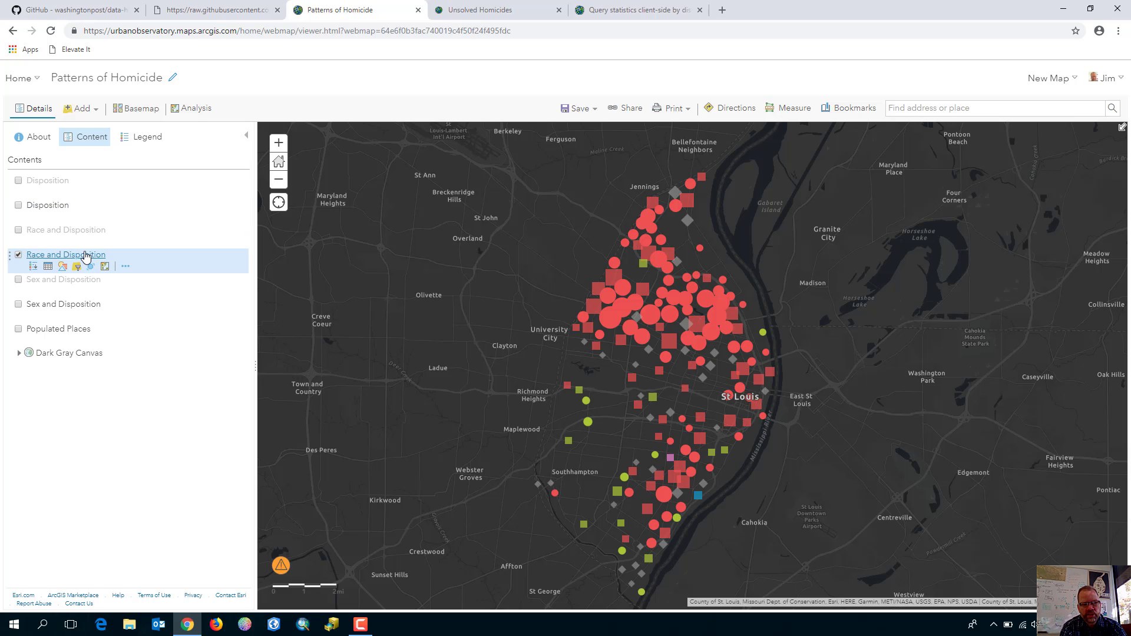
click(86, 255)
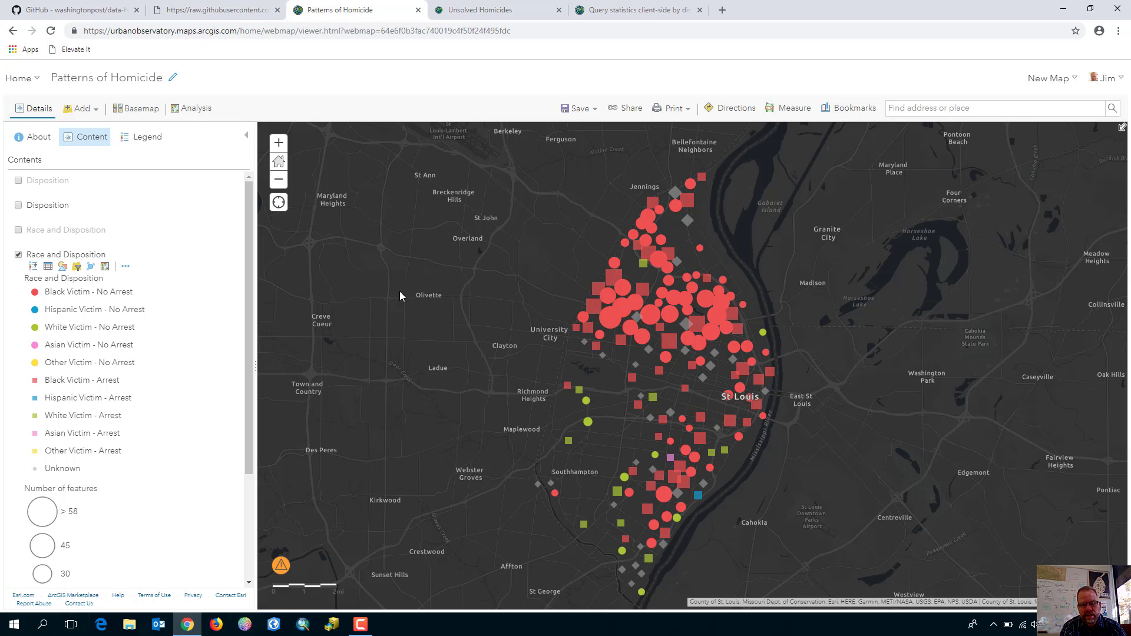
click(612, 318)
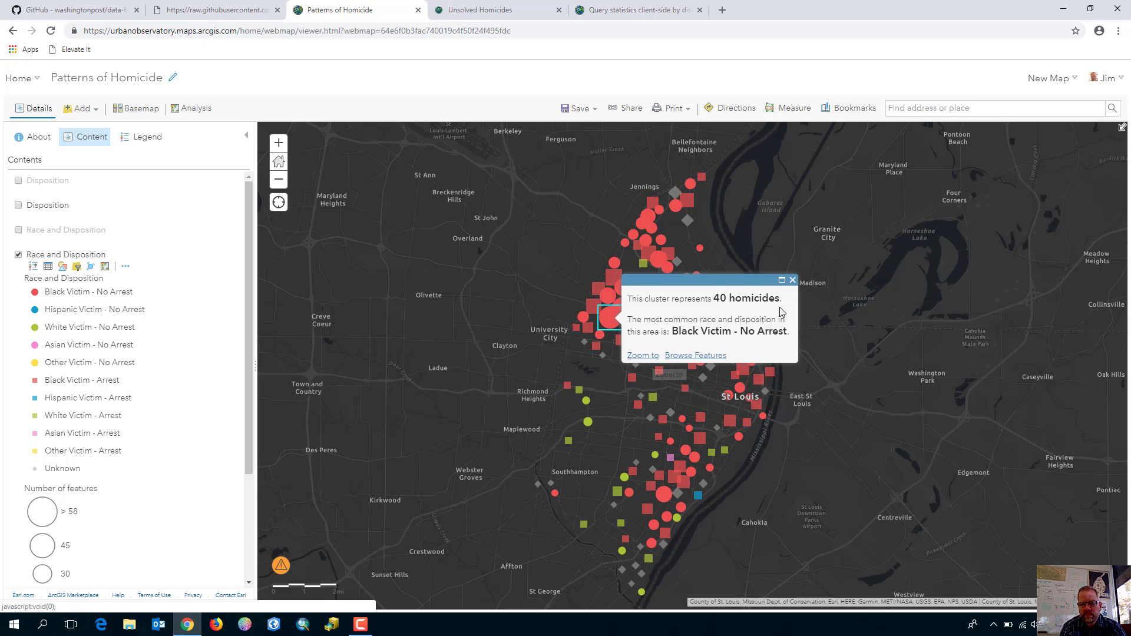
click(793, 280)
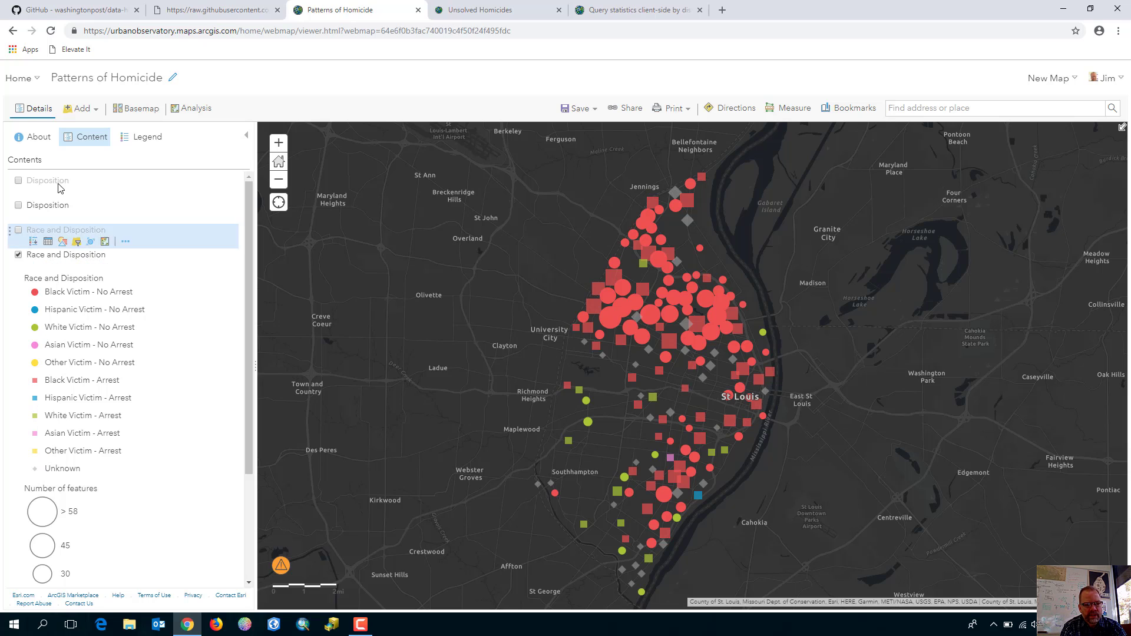
Show the Sex and Disposition layer instead of Race and Disposition, and inspect the pop-ups of the two purple clusters in St. Louis
click(61, 254)
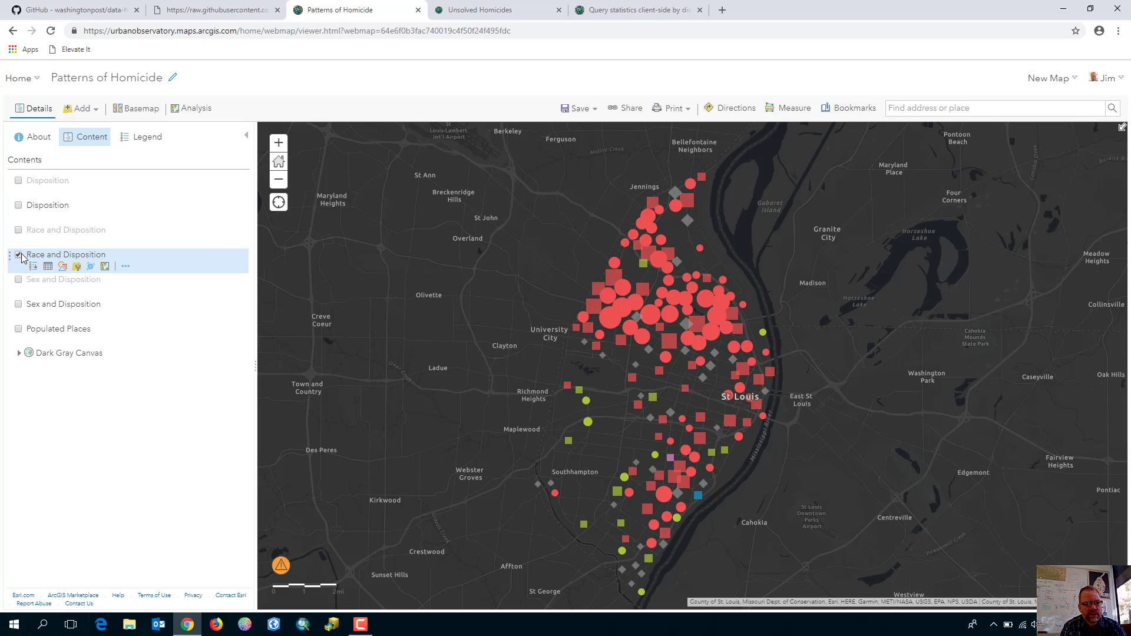
click(19, 256)
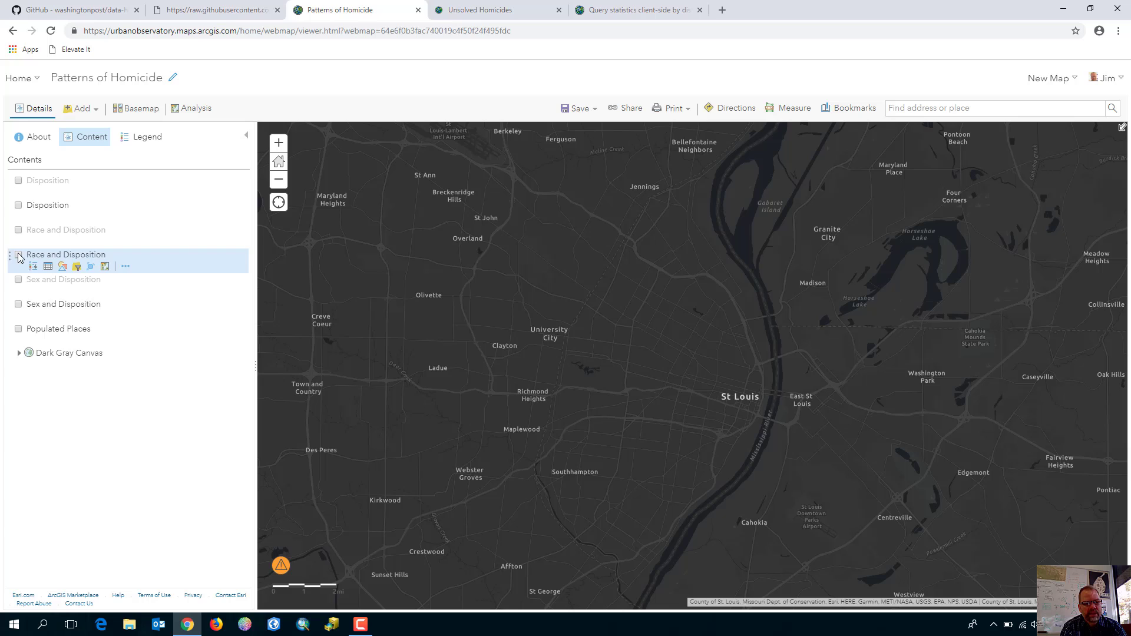
click(18, 304)
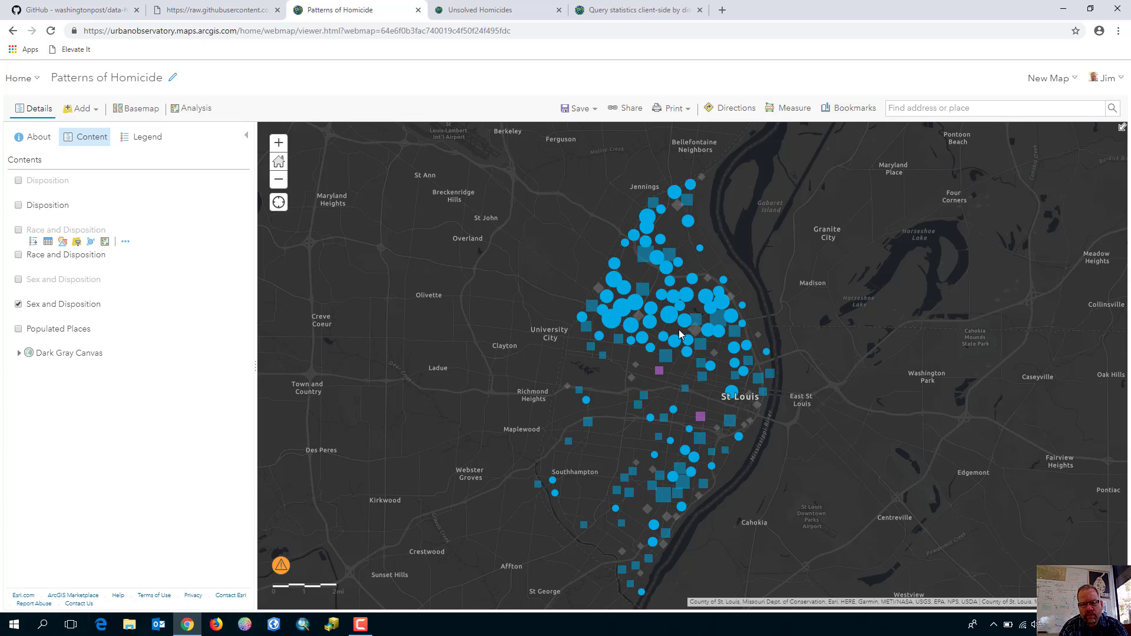
click(660, 372)
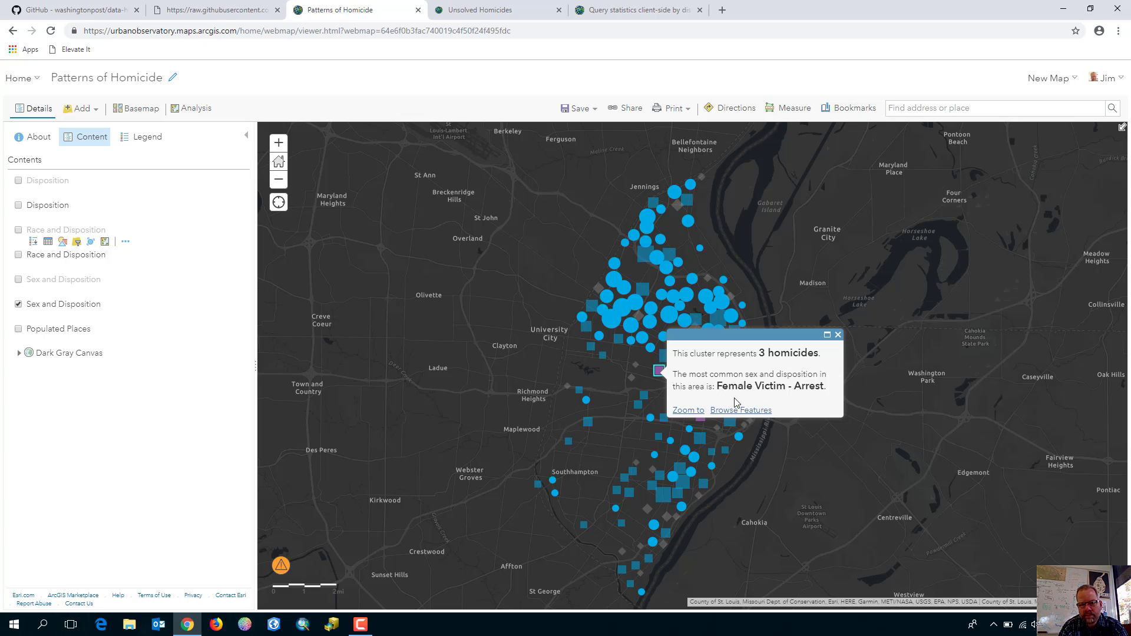
click(790, 437)
click(701, 417)
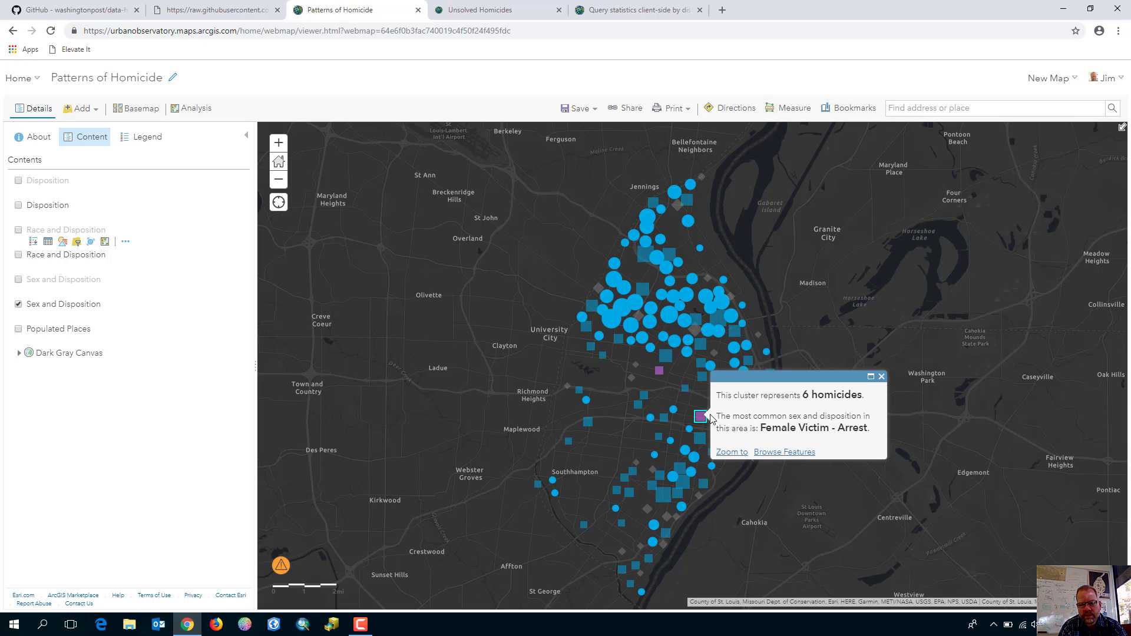
click(882, 377)
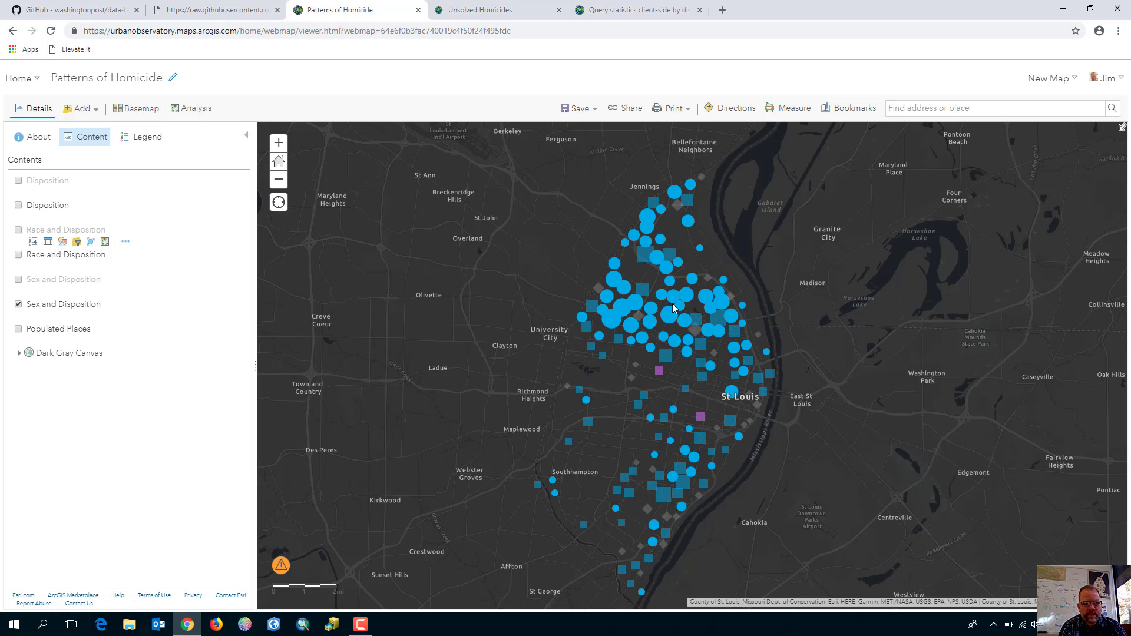
In the Unsolved Homicides story map, read the Sex section from the national map through to the San Antonio, Texas example
click(520, 10)
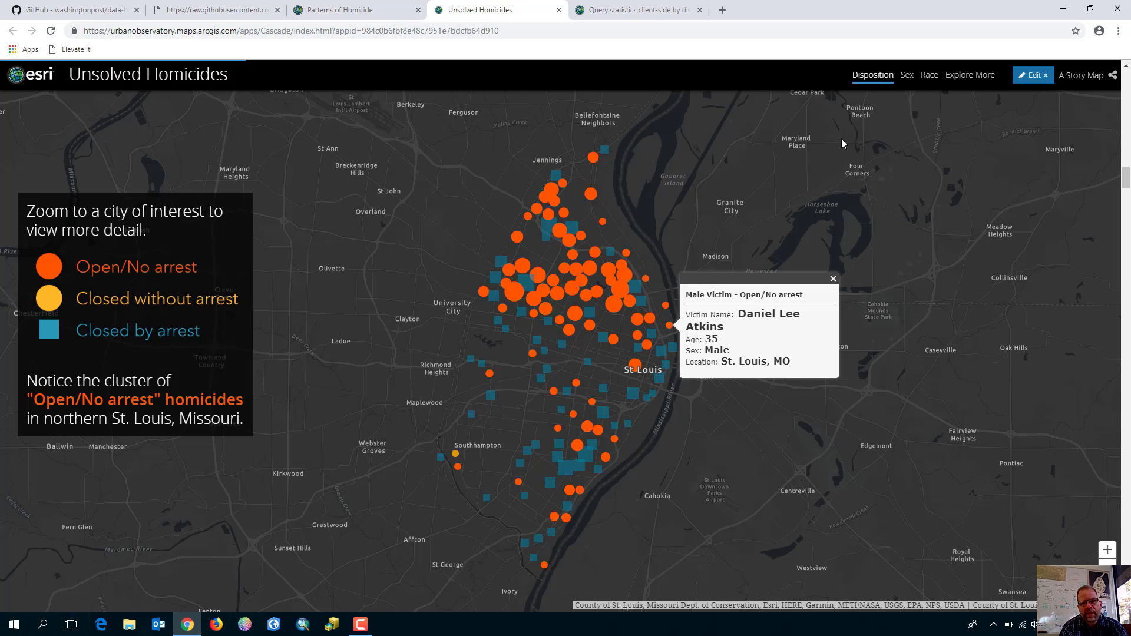
click(907, 75)
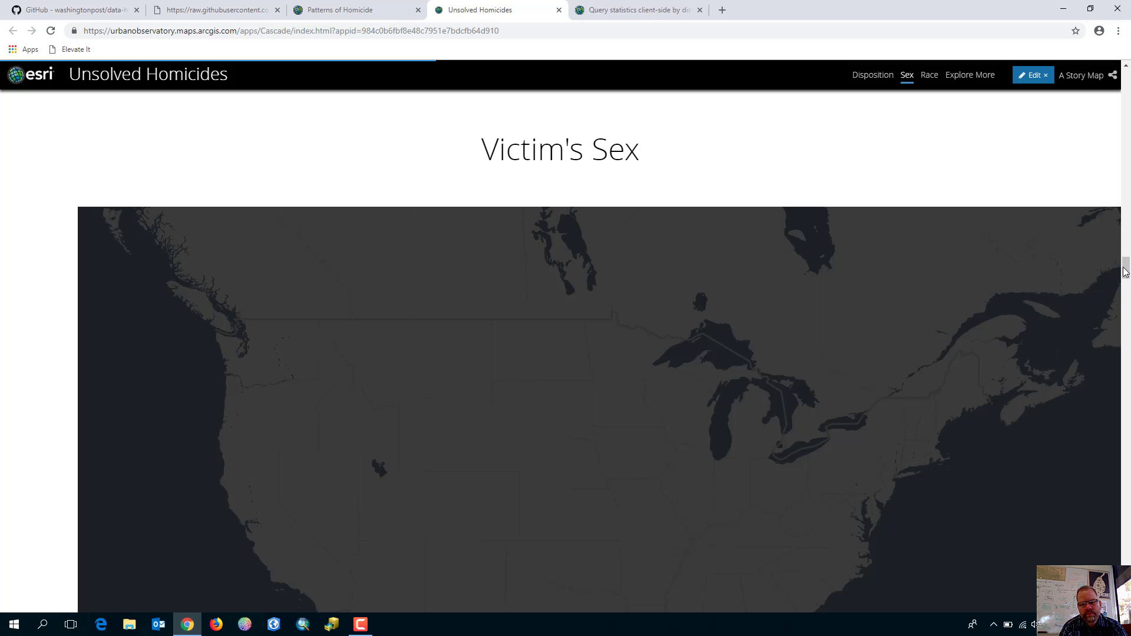
scroll(1125, 271, down, 2)
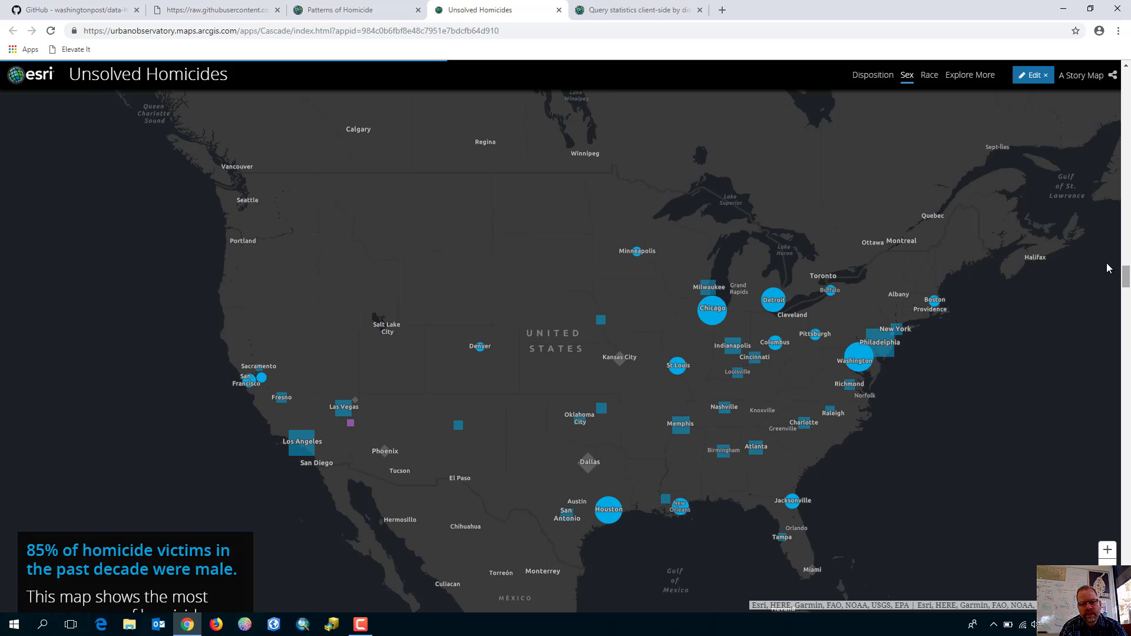
scroll(956, 382, down, 3)
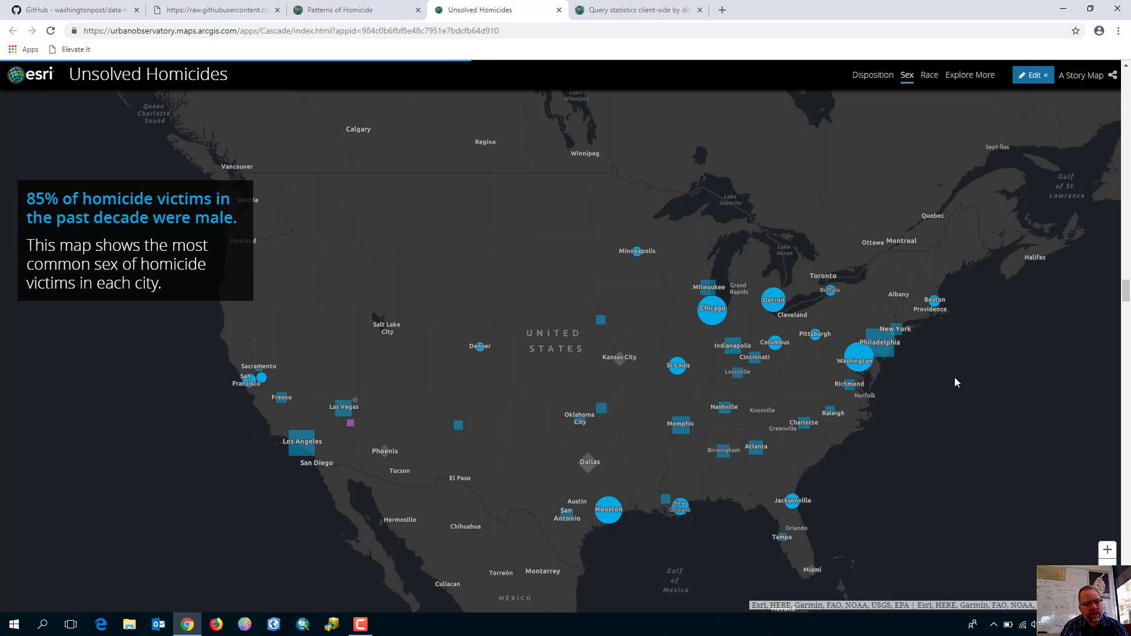
scroll(956, 382, down, 5)
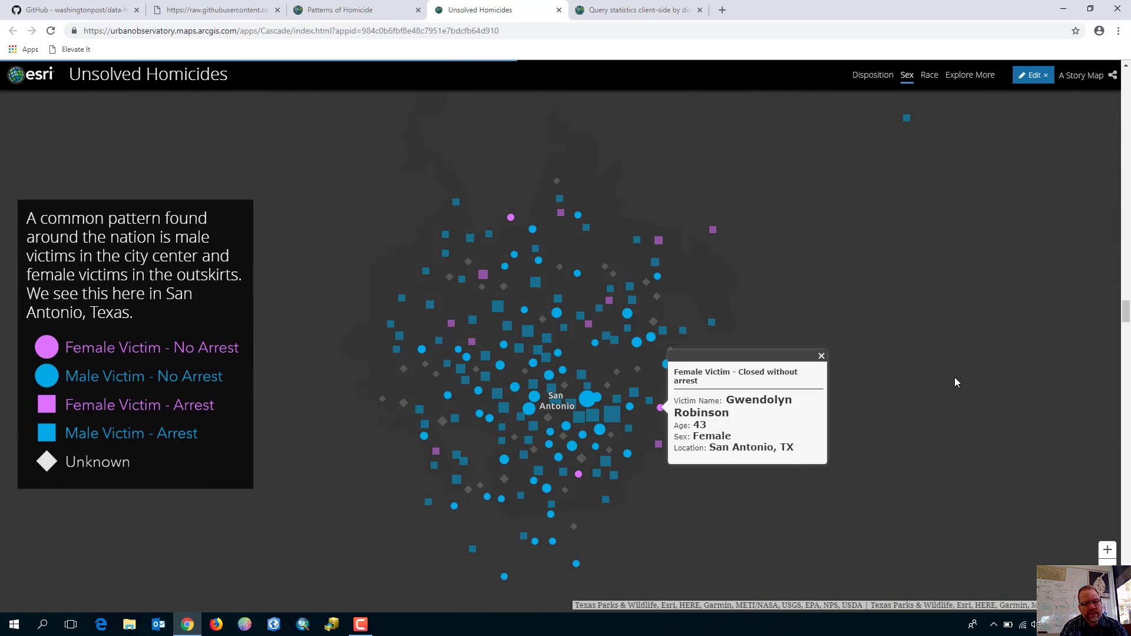
scroll(956, 382, up, 2)
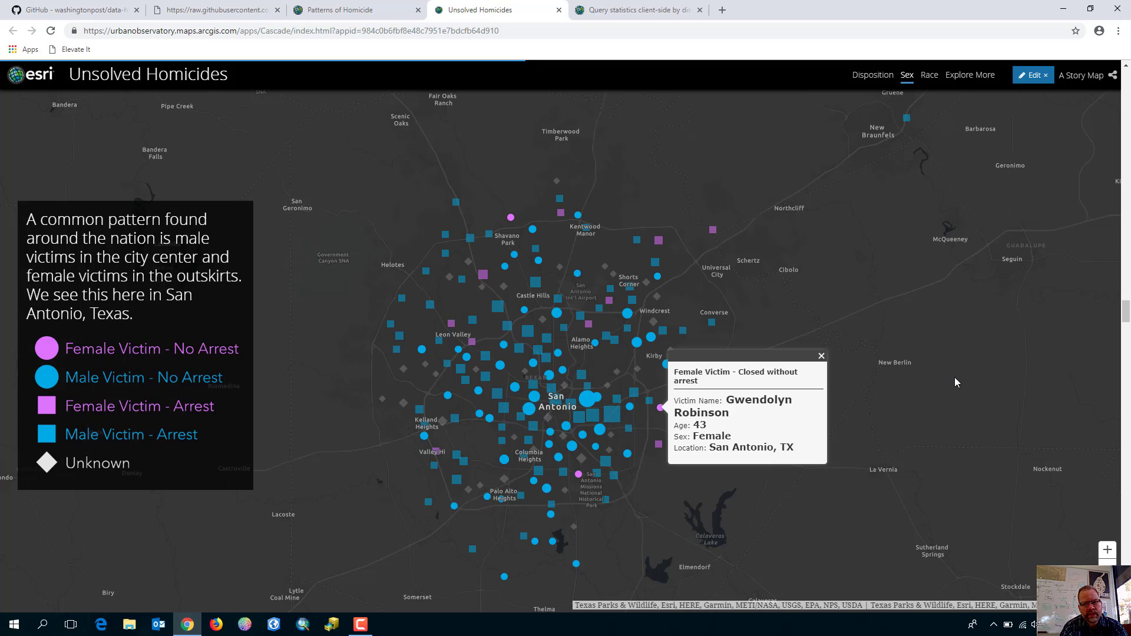
Review the Patterns of Homicide map, the raw homicide CSV and the client-side distance query sample, and return to the Patterns of Homicide map
click(355, 11)
click(357, 30)
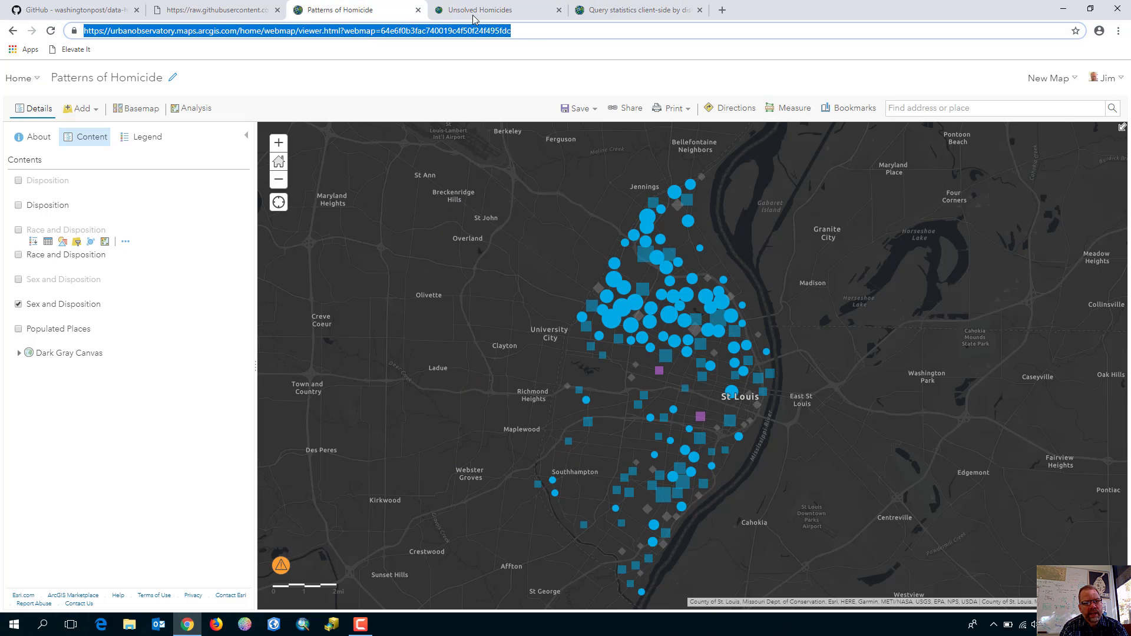
click(214, 14)
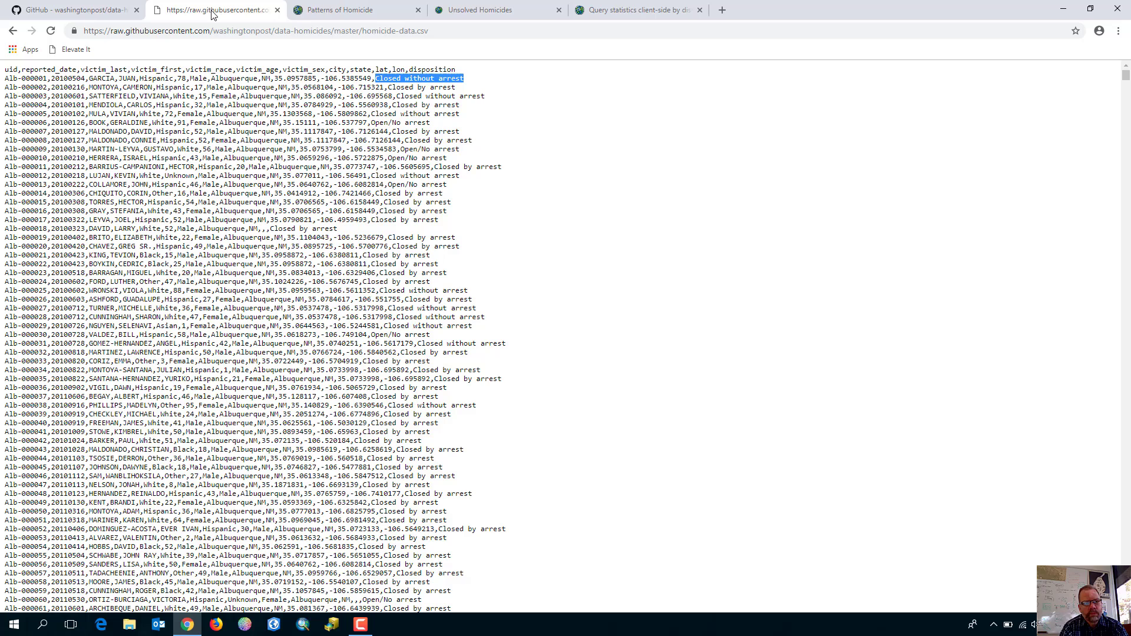
click(626, 12)
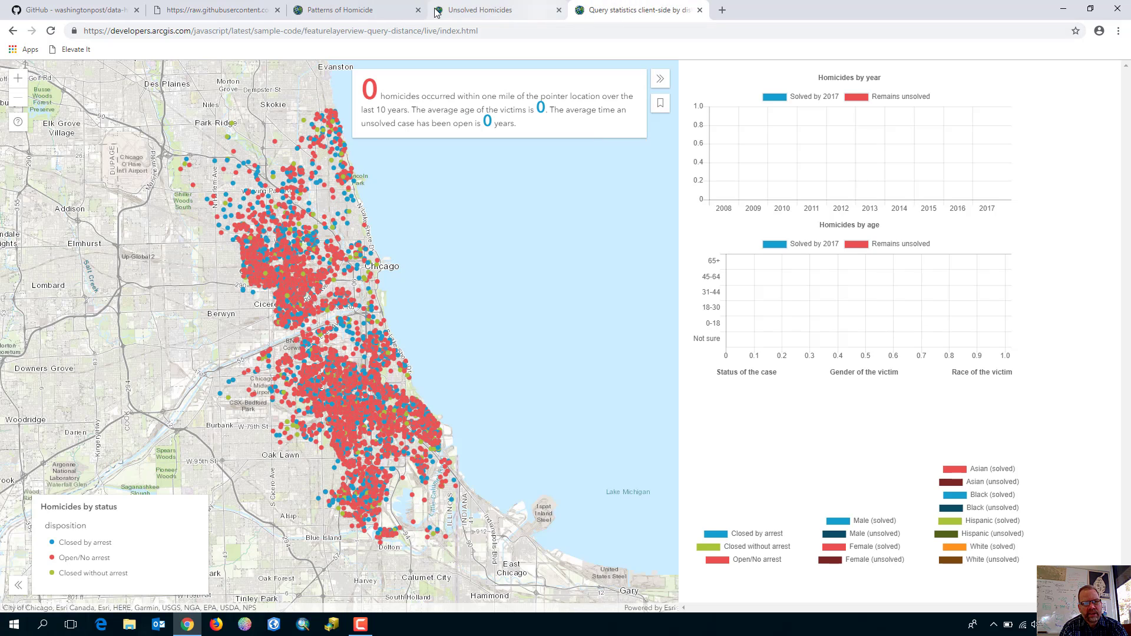
click(363, 9)
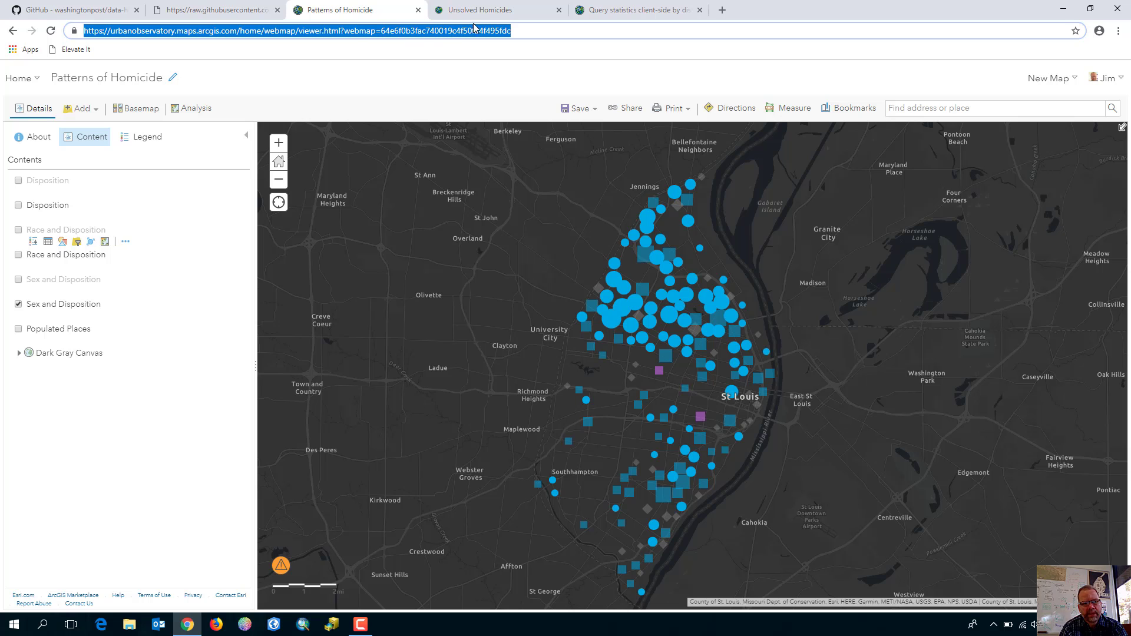
In the client-side distance query sample, query several one-mile areas on Chicago's west and south sides and examine the homicide charts, including 2016
click(644, 6)
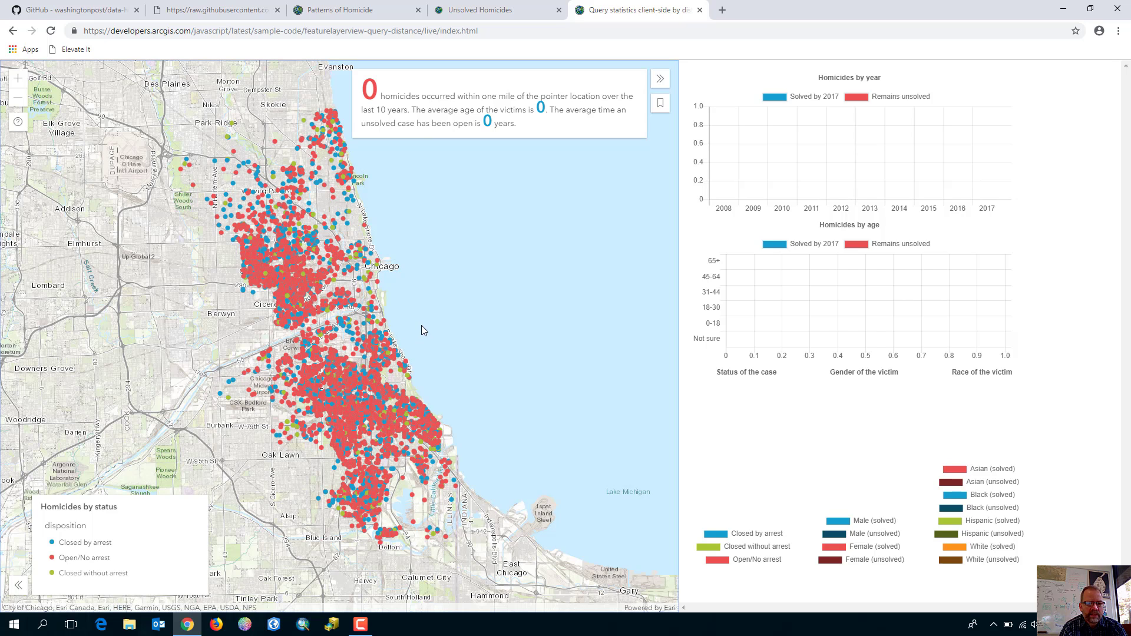
click(333, 390)
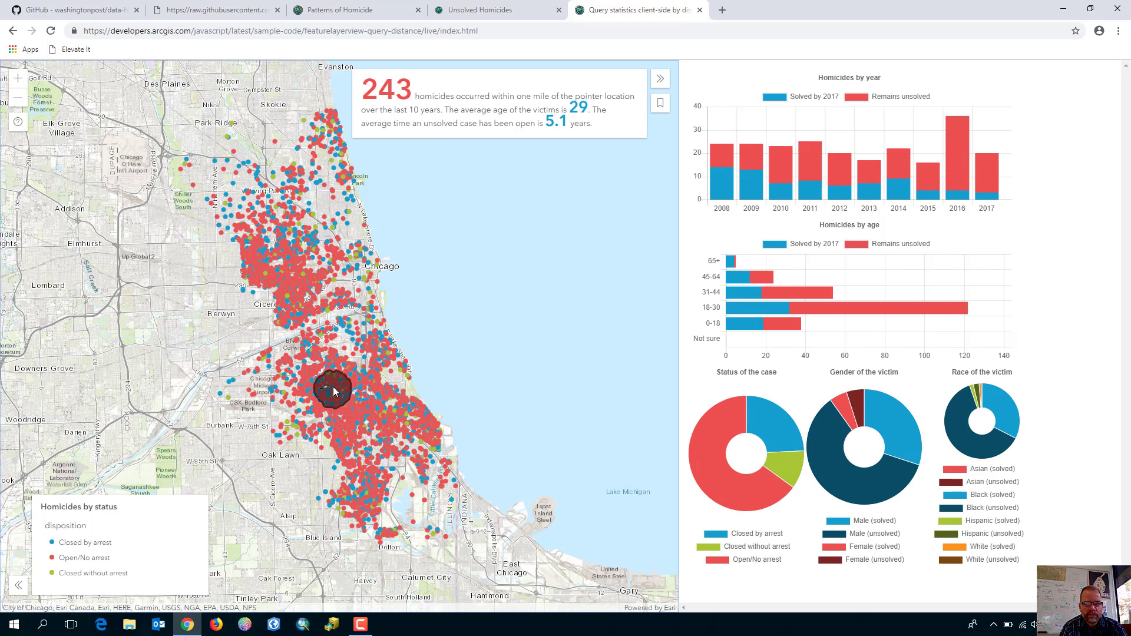
click(289, 288)
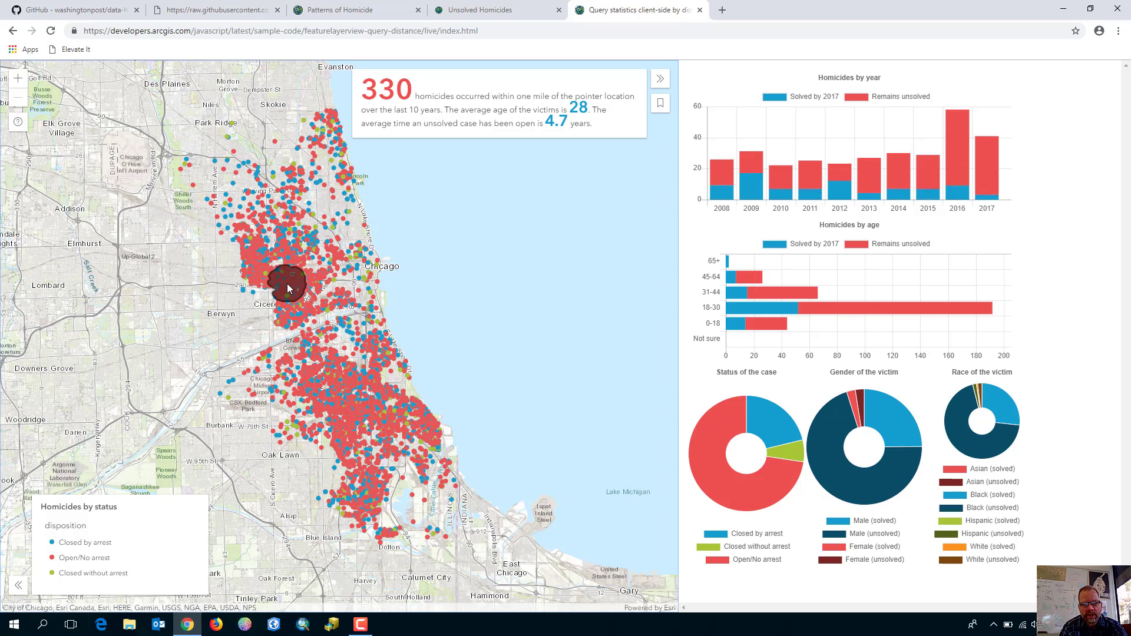
click(287, 255)
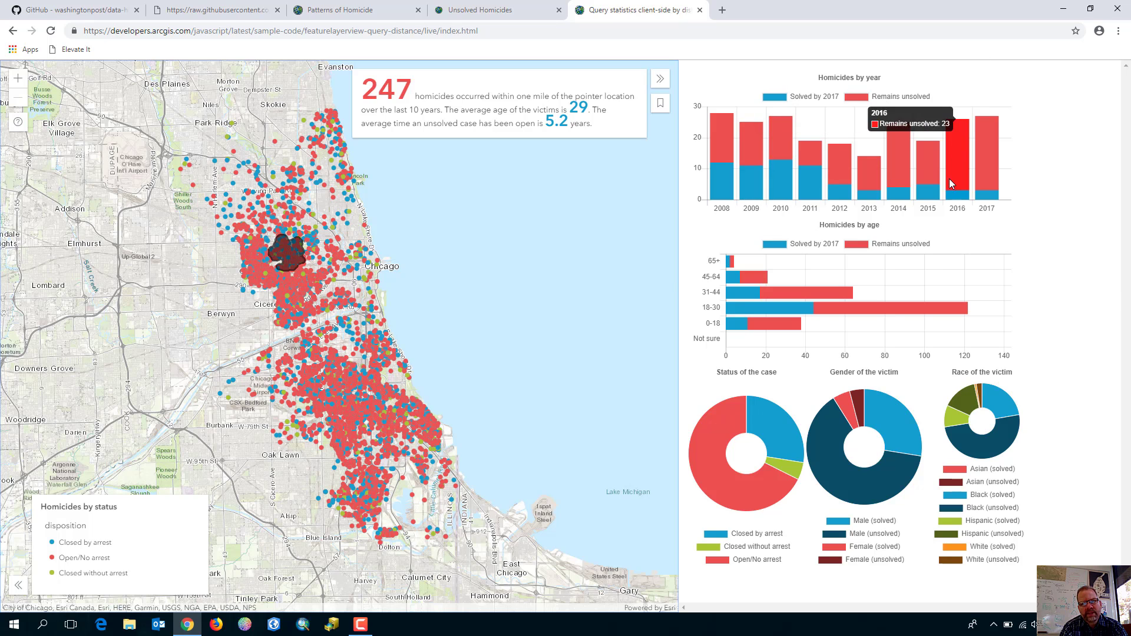
mouse_move(961, 200)
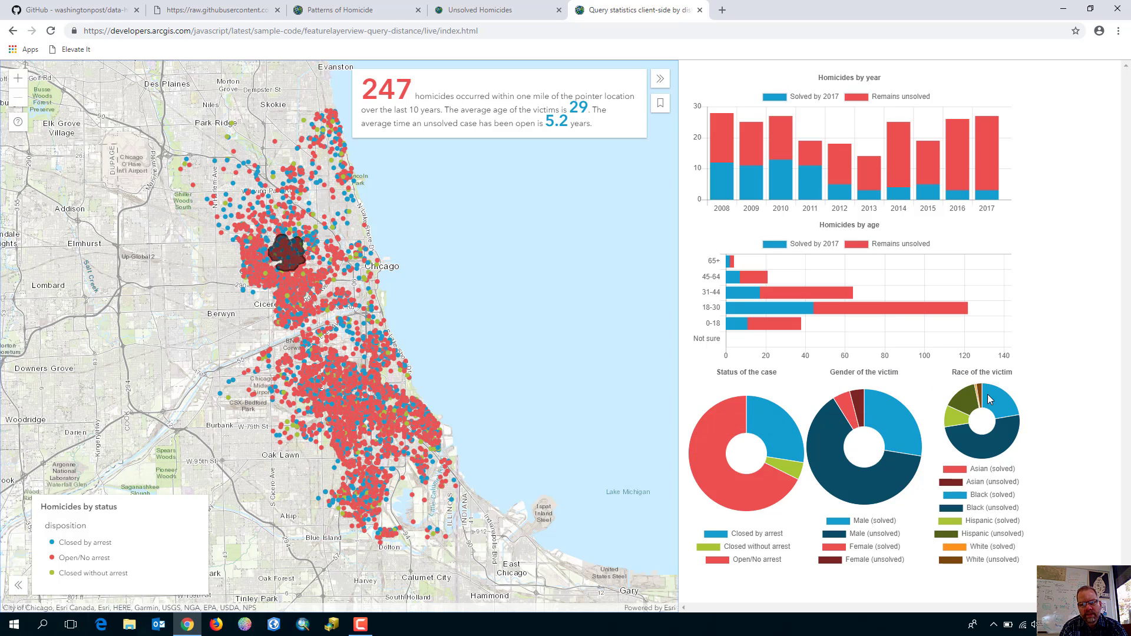
click(312, 299)
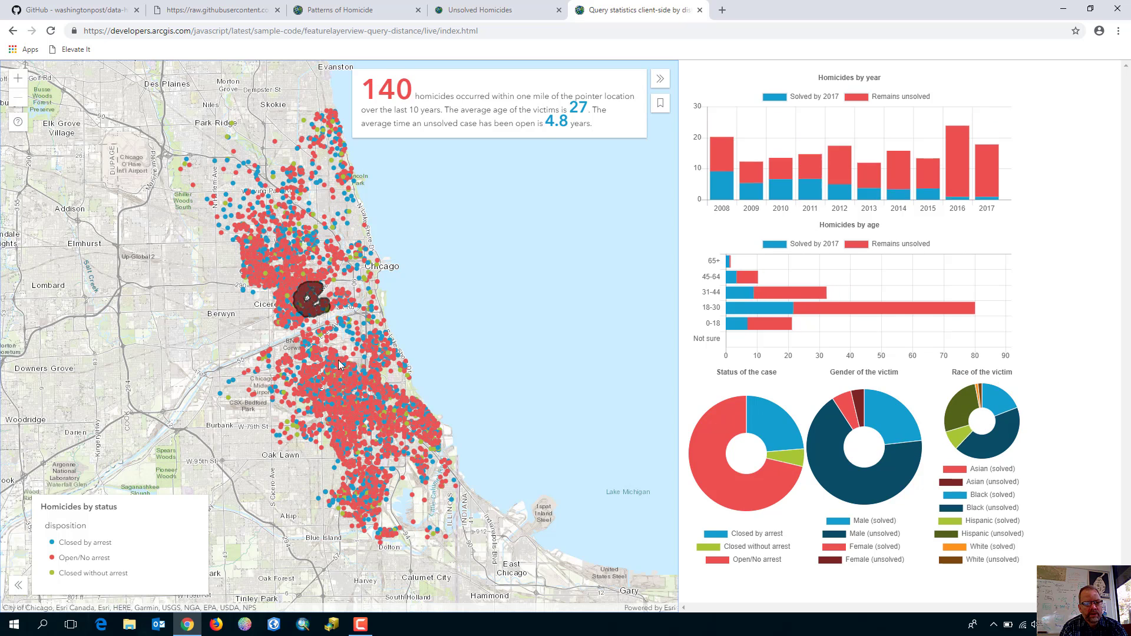
click(345, 381)
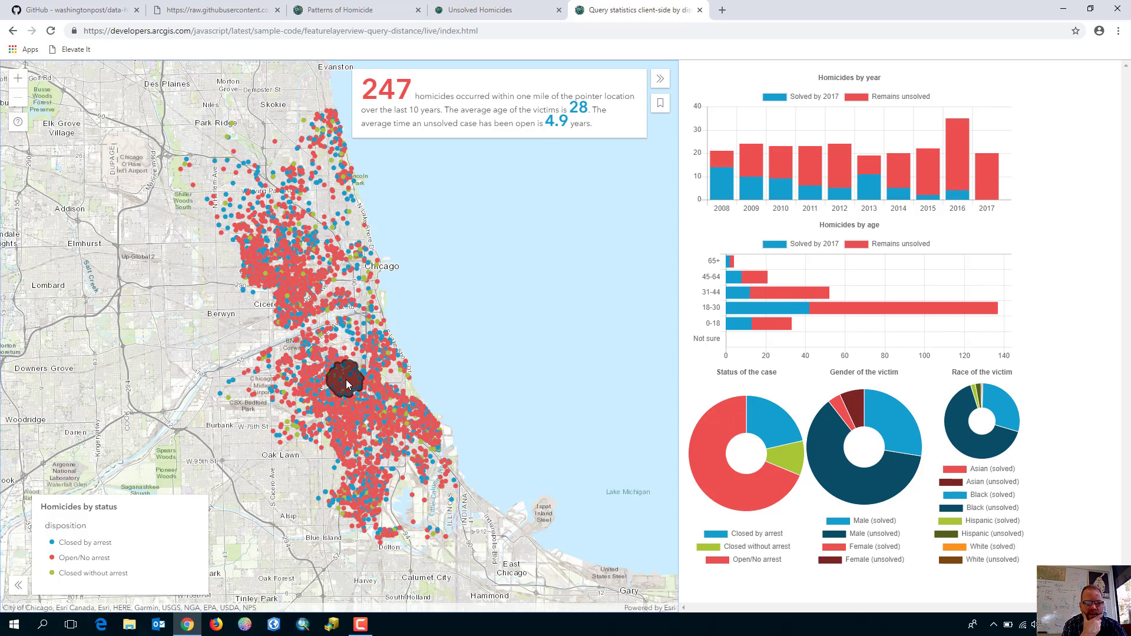